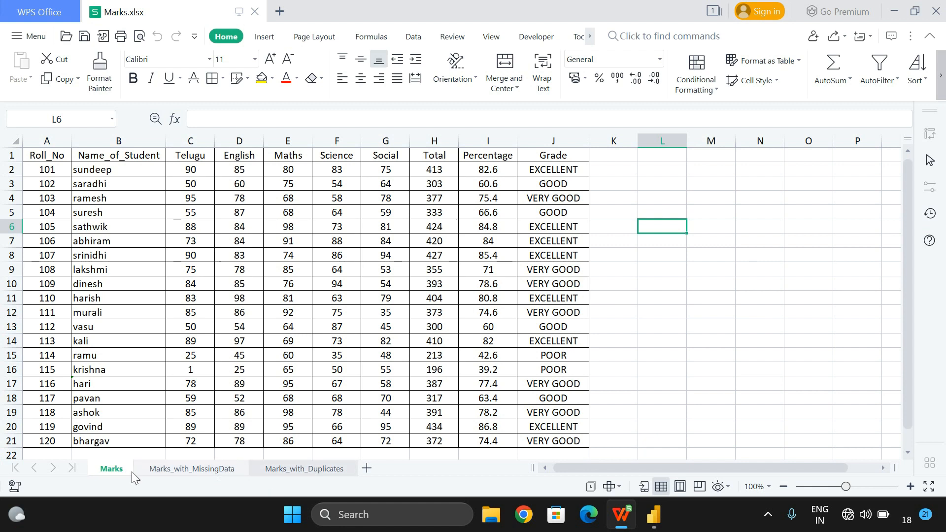
Review the Marks, Marks_with_MissingData and Marks_with_Duplicates sheets of Marks.xlsx, and close the workbook.
click(165, 468)
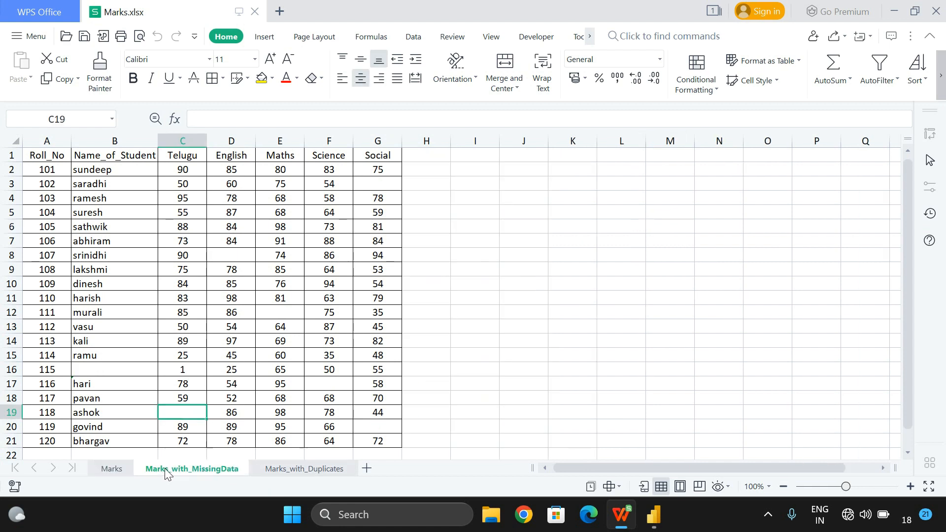
click(292, 469)
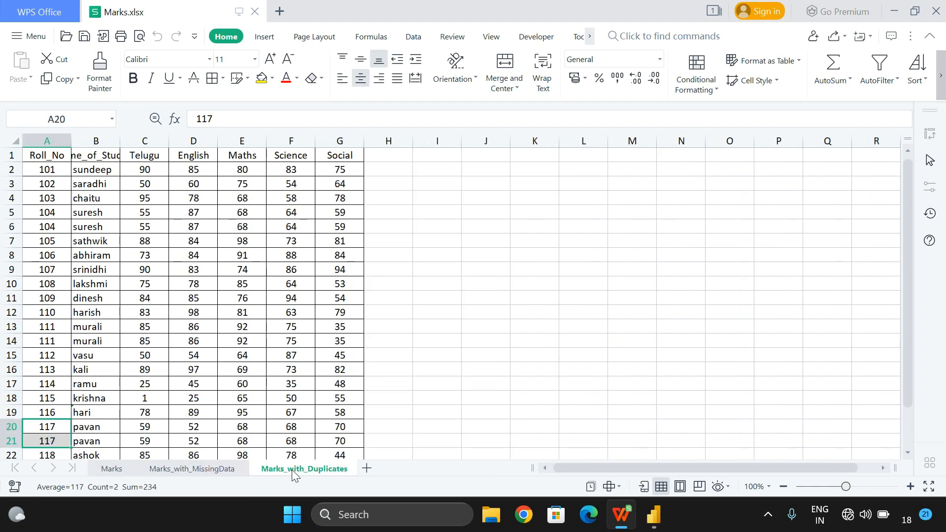
click(111, 468)
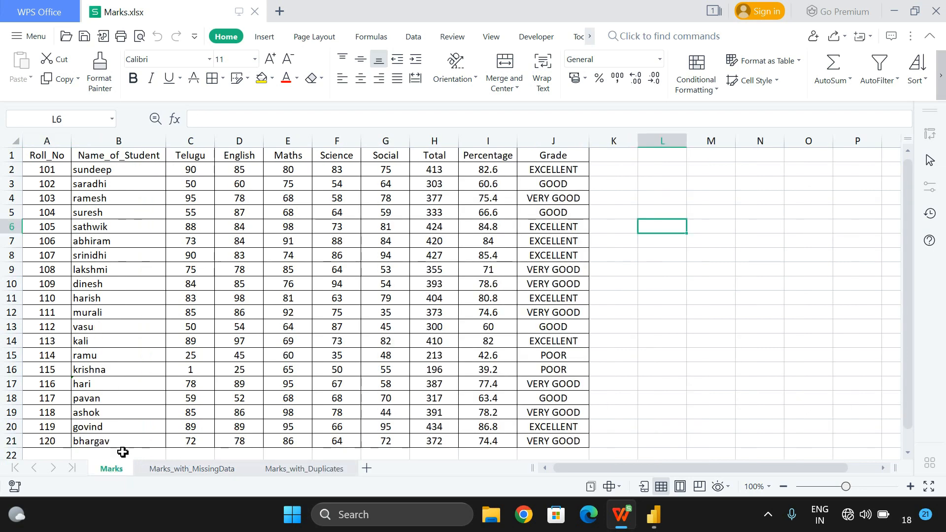
click(936, 12)
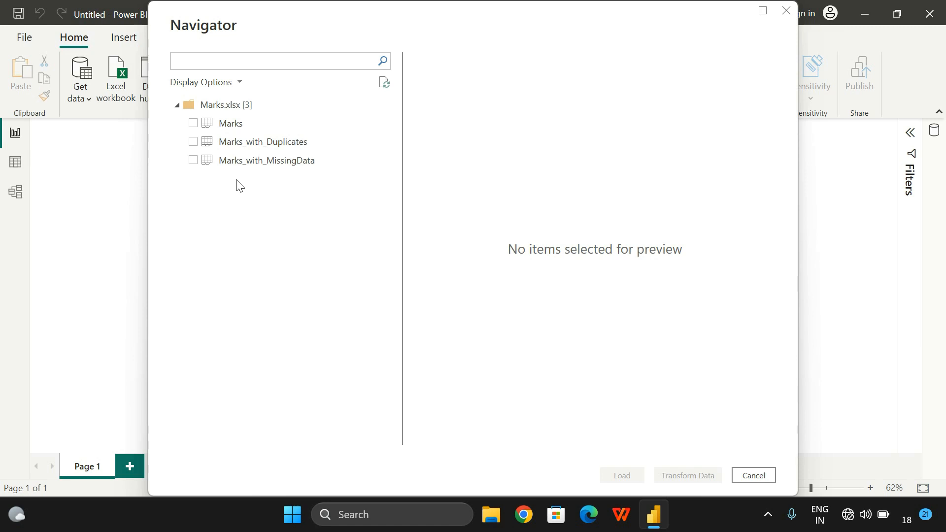
Load the Marks sheet from Marks.xlsx into the Power BI report and expand its list of fields.
click(193, 123)
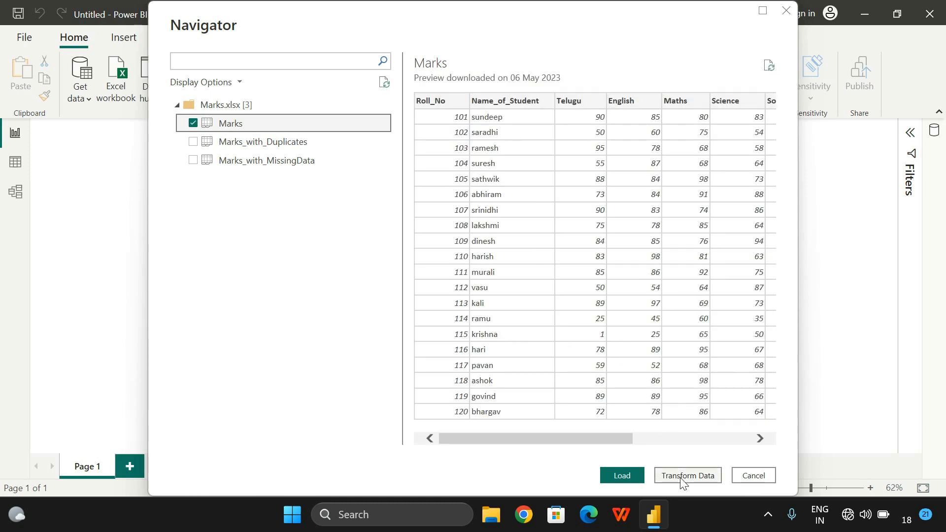
click(620, 475)
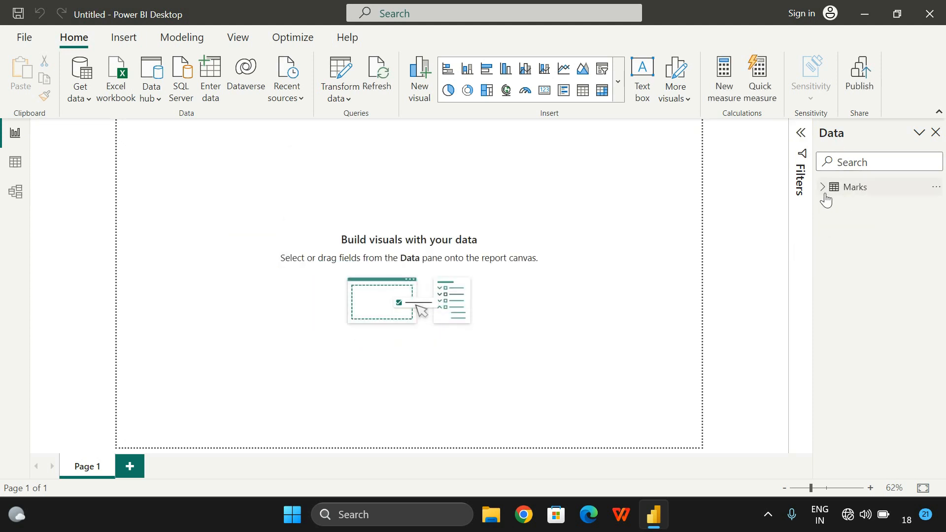
click(822, 189)
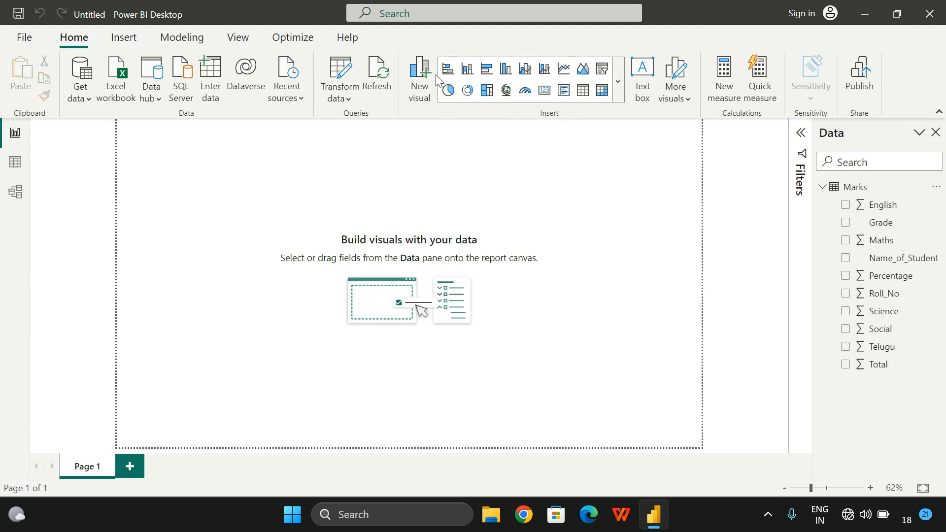
Insert a donut chart on the report page and enlarge it to roughly half the page width.
click(617, 90)
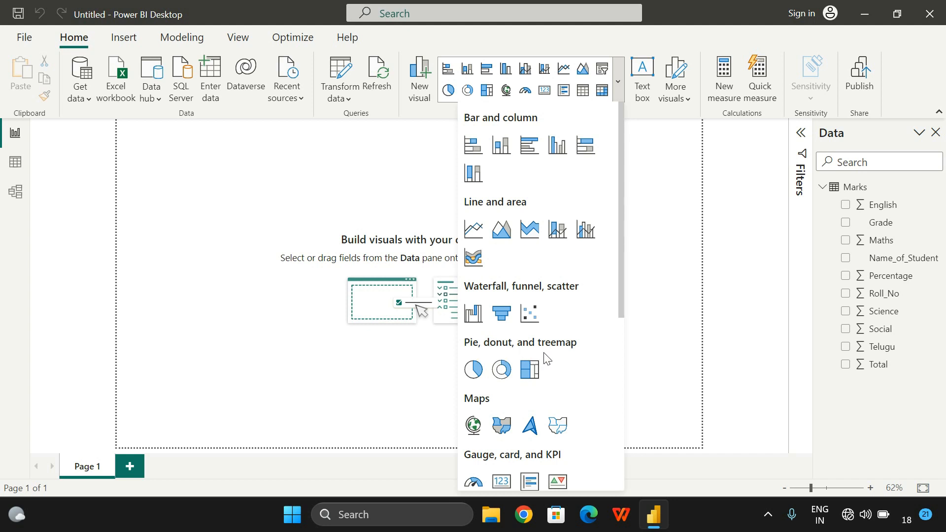
click(500, 370)
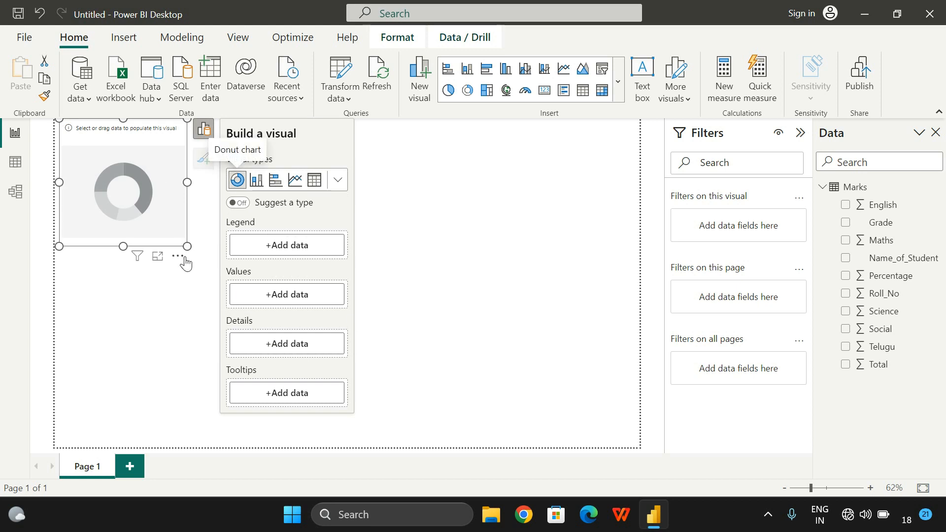
drag(188, 246, 318, 351)
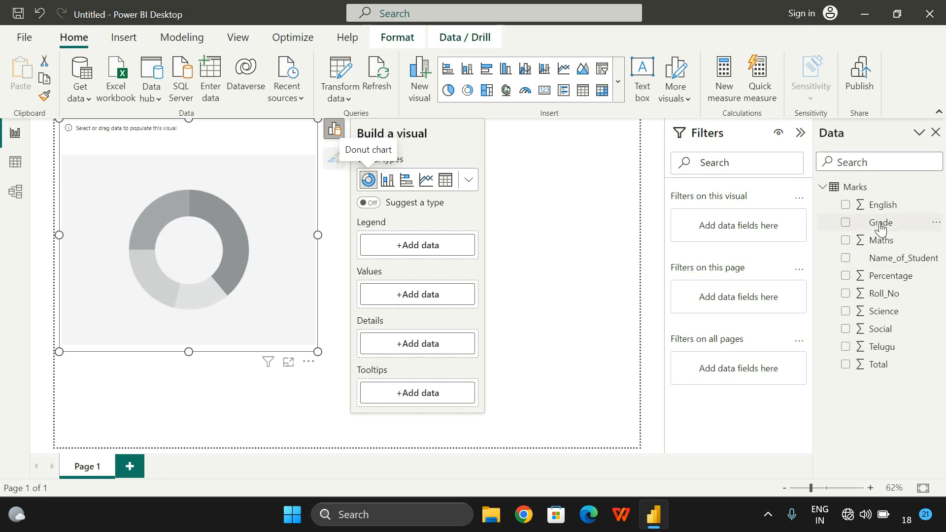
Assign Grade as the donut chart's legend and Name_of_Student as its values, and enlarge the chart to nearly fill the page.
drag(862, 226, 431, 249)
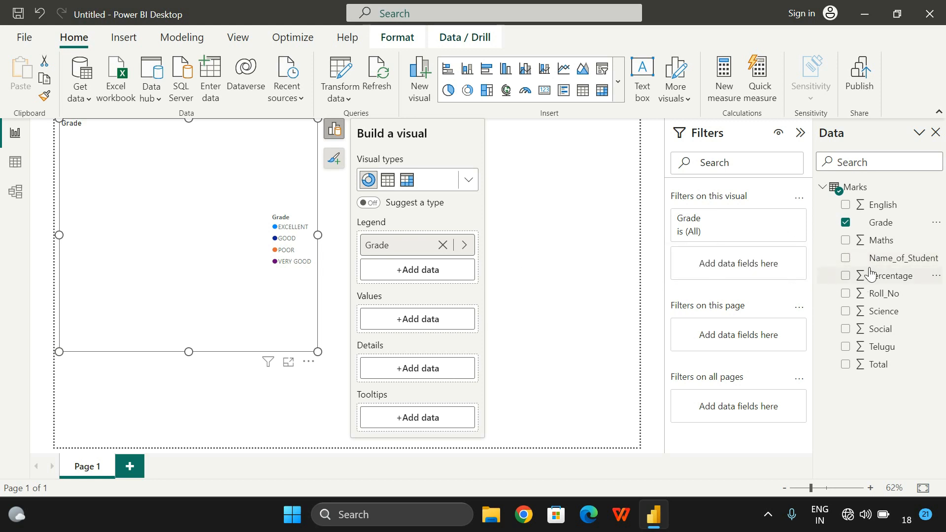
drag(879, 265, 421, 319)
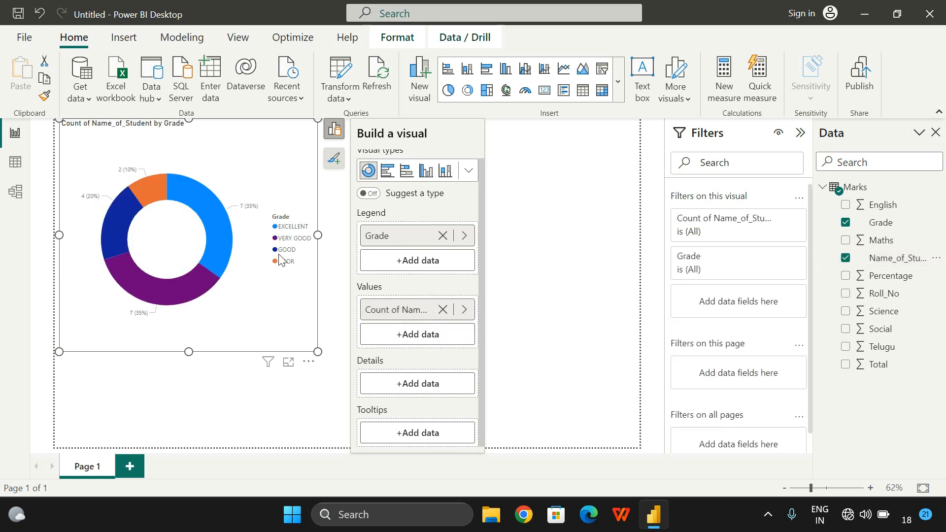
drag(318, 352, 605, 447)
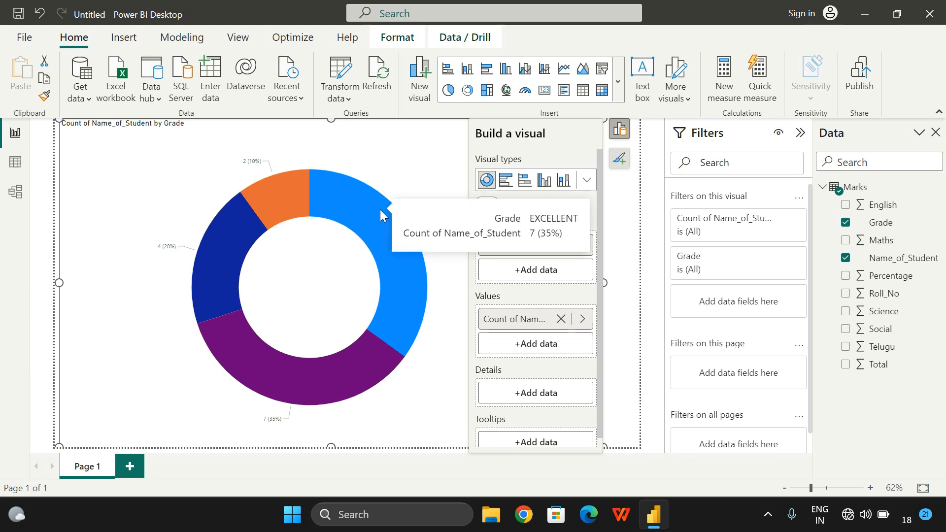
click(619, 129)
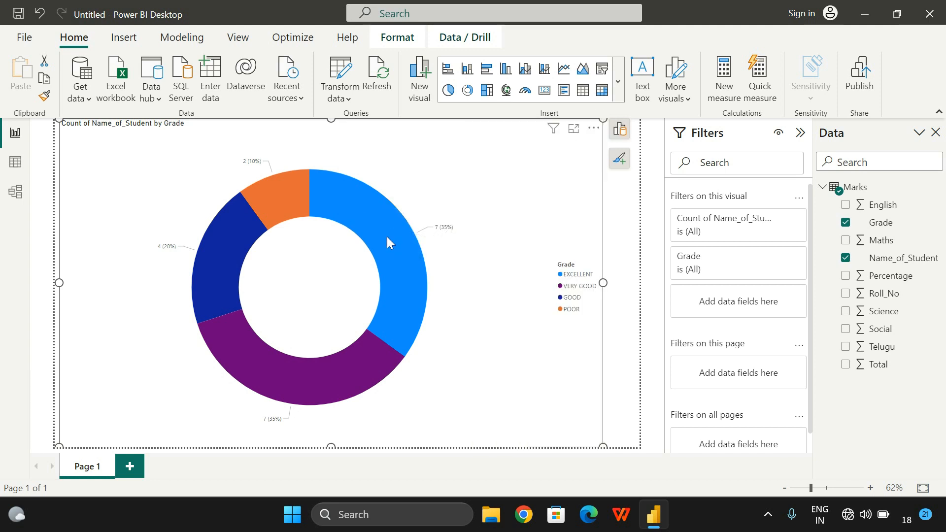
Check the roll numbers in the Marks sheet of Marks.xlsx, and return to Power BI to examine each grade slice's student count.
mouse_move(387, 238)
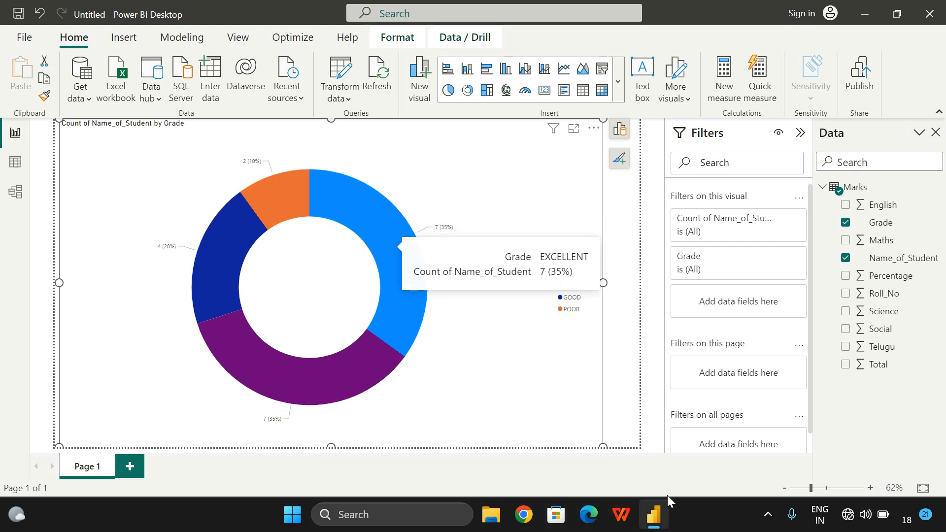
click(860, 9)
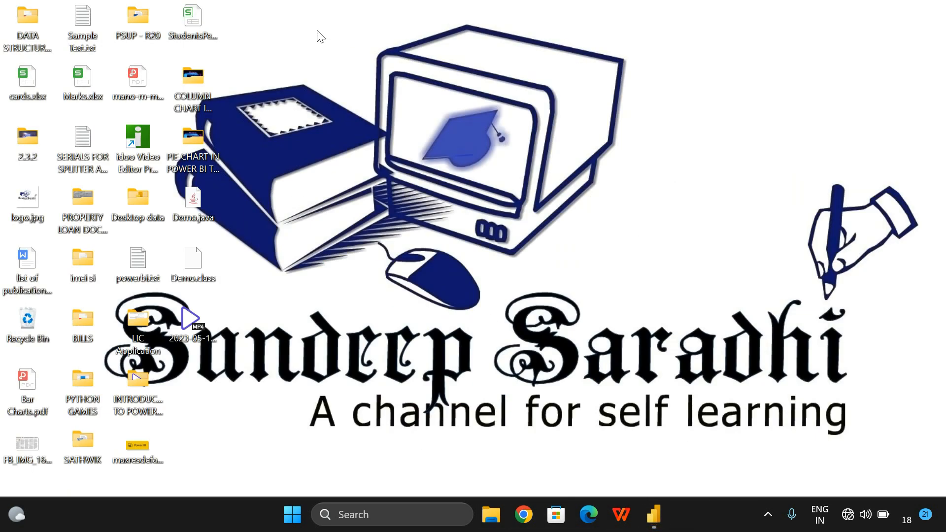
double_click(87, 84)
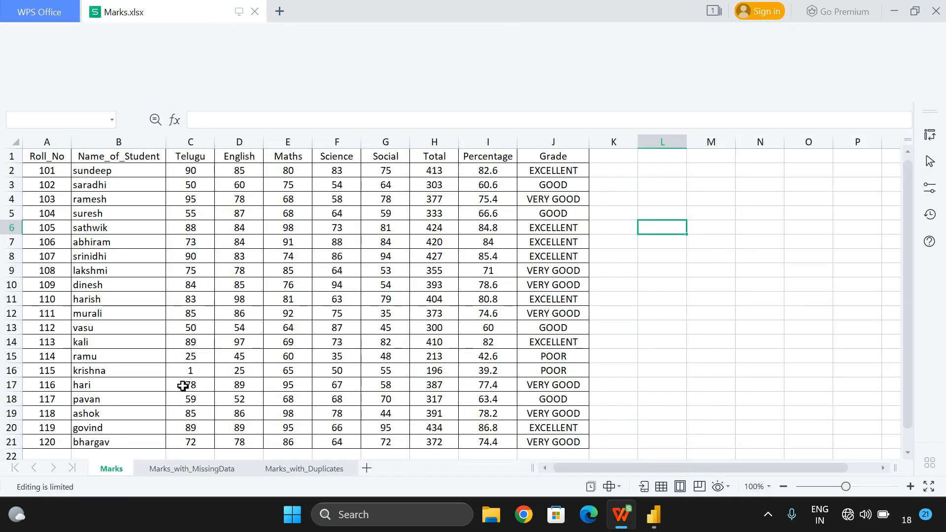
scroll(205, 384, down, 6)
scroll(205, 384, up, 6)
drag(48, 169, 56, 424)
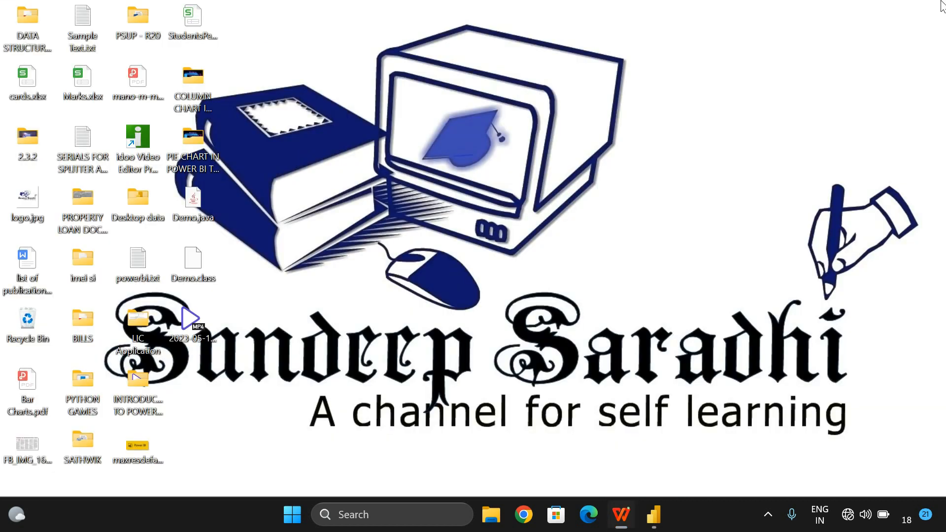
click(935, 11)
click(653, 514)
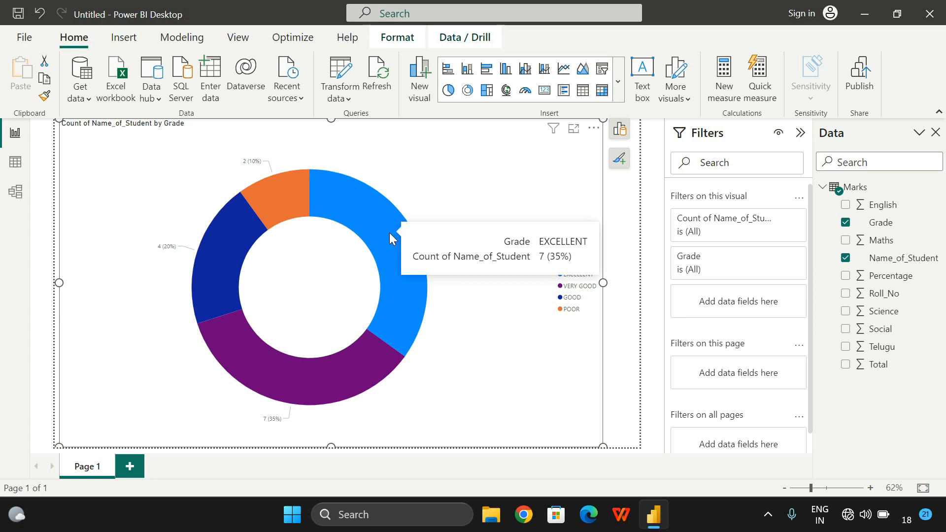
mouse_move(378, 368)
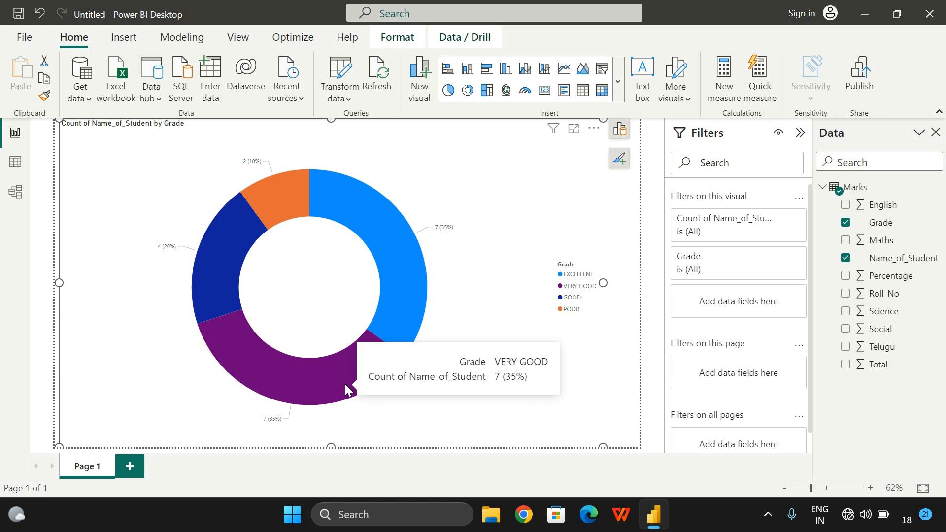
mouse_move(218, 269)
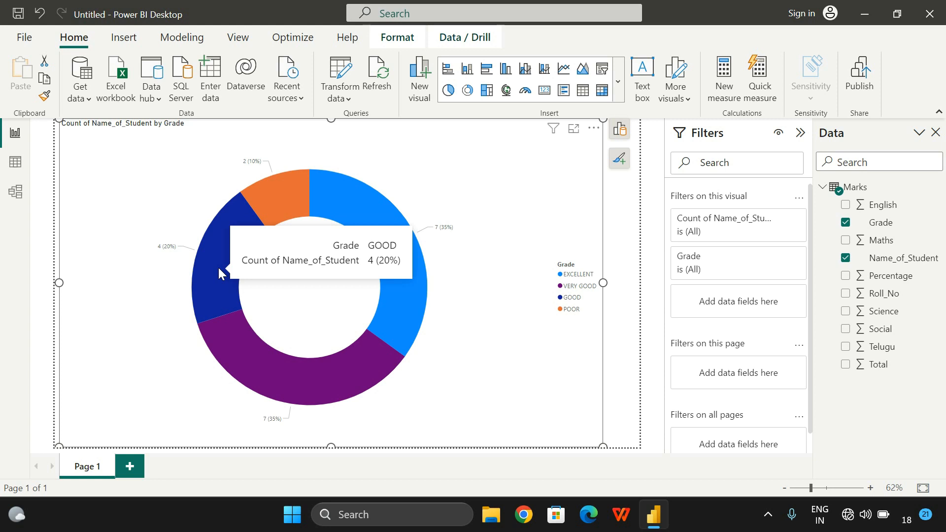
mouse_move(258, 195)
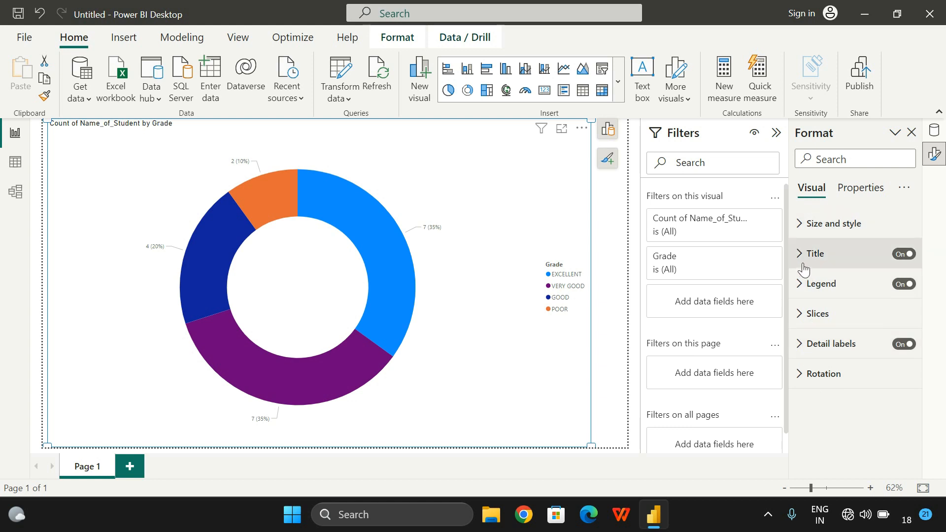
Turn off the donut chart's legend.
click(801, 284)
click(817, 284)
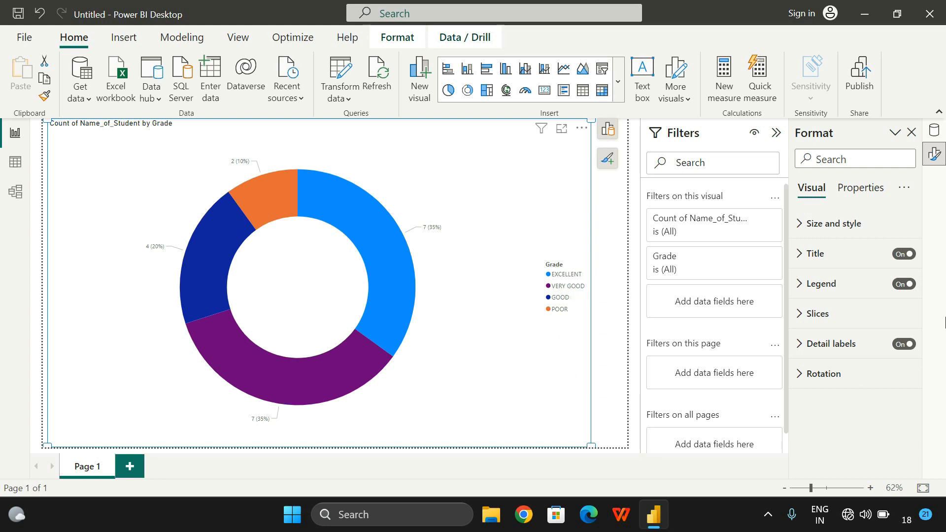
click(901, 284)
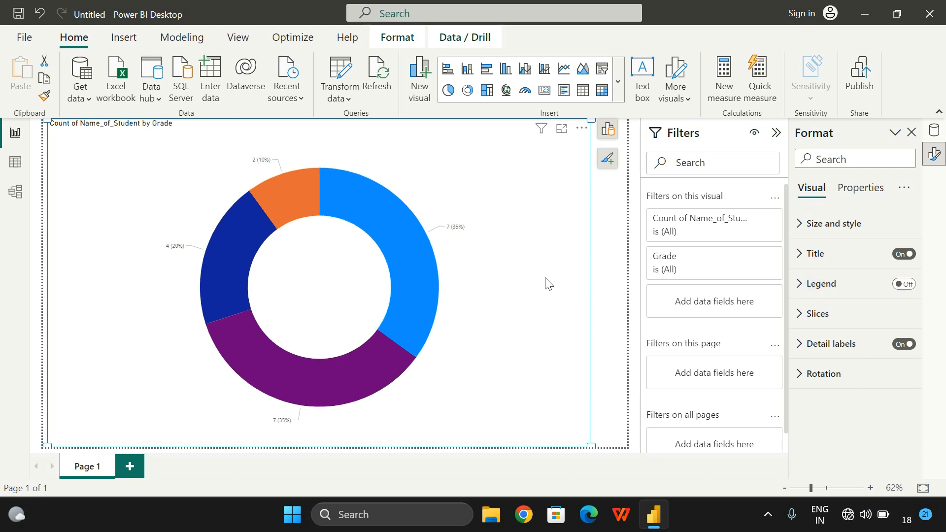
Set the label contents of the donut chart's detail labels to All detail labels.
click(802, 346)
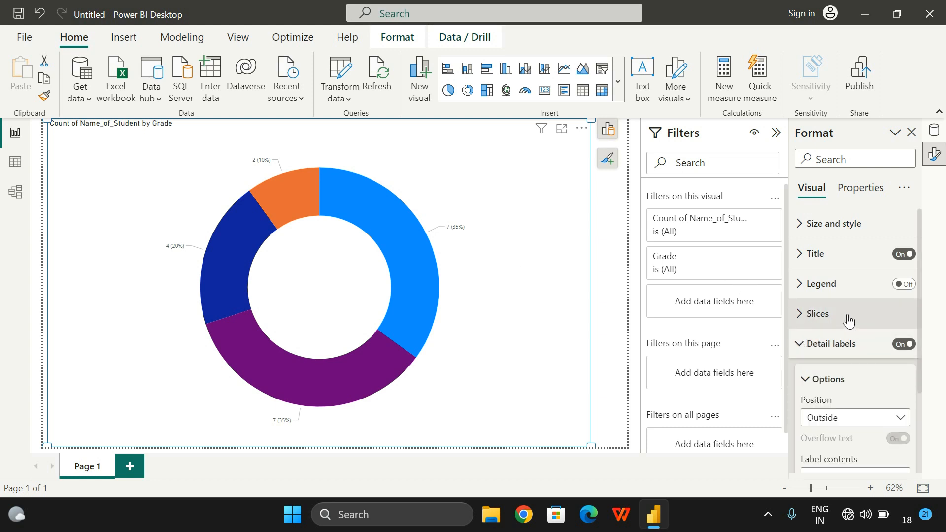
scroll(850, 320, down, 2)
click(837, 364)
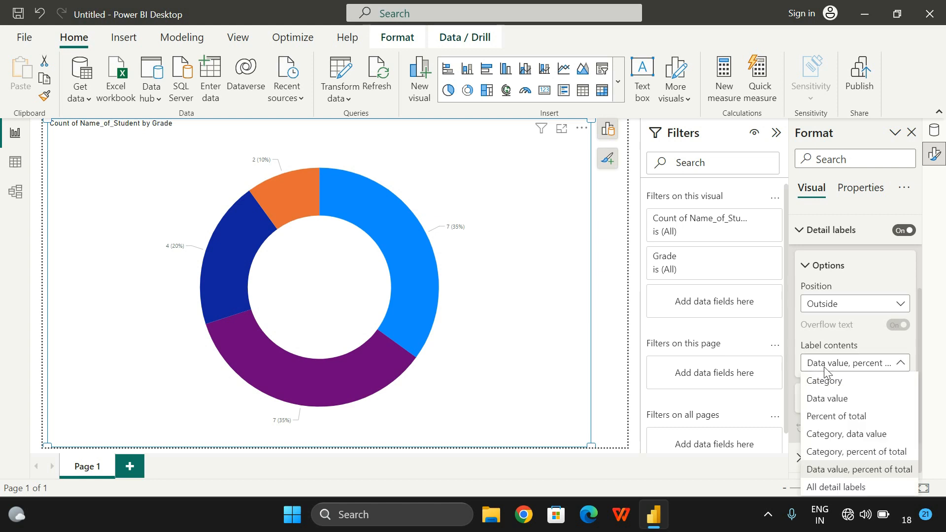
click(838, 487)
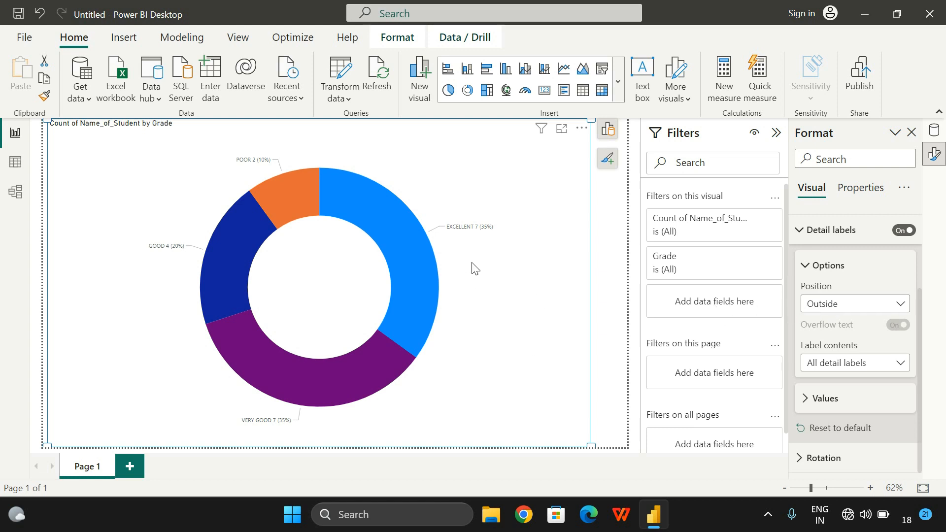
Set the position of the donut chart's detail labels to Inside and collapse the label settings.
click(876, 307)
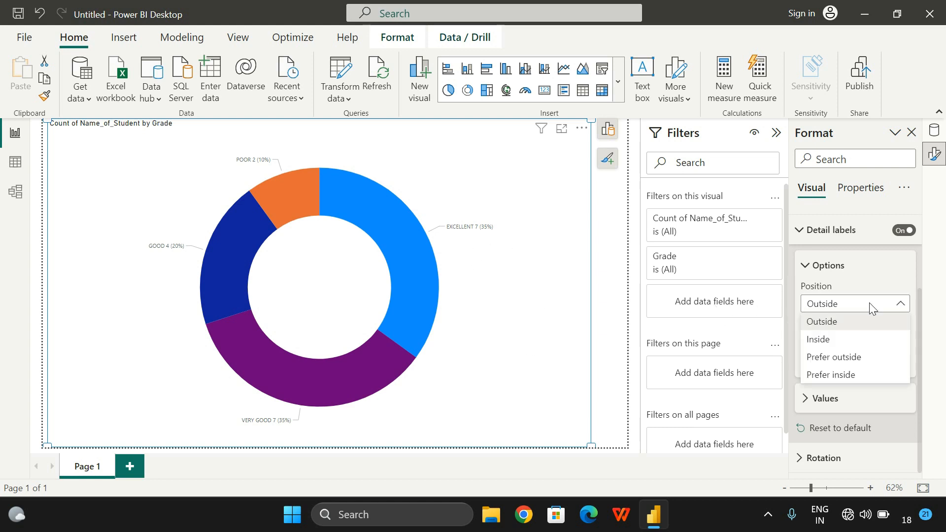
click(845, 343)
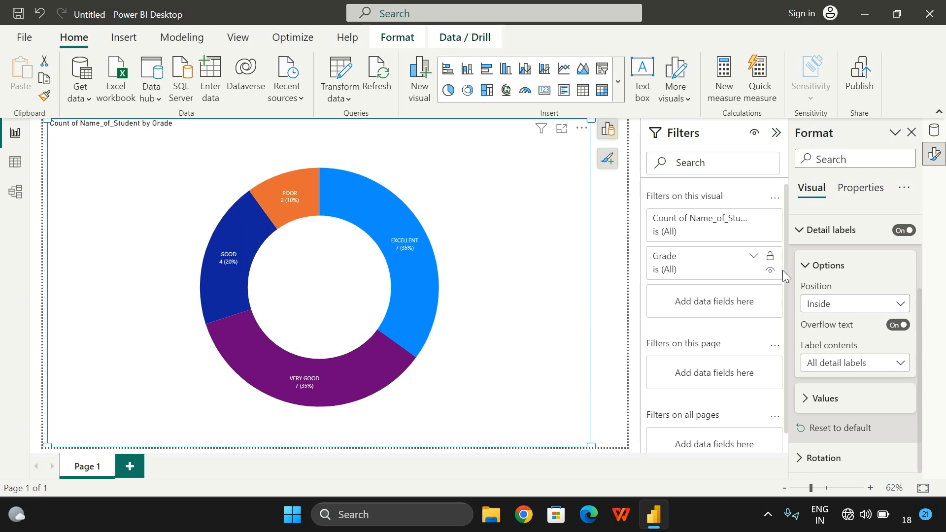
click(830, 307)
click(829, 305)
click(806, 270)
click(794, 329)
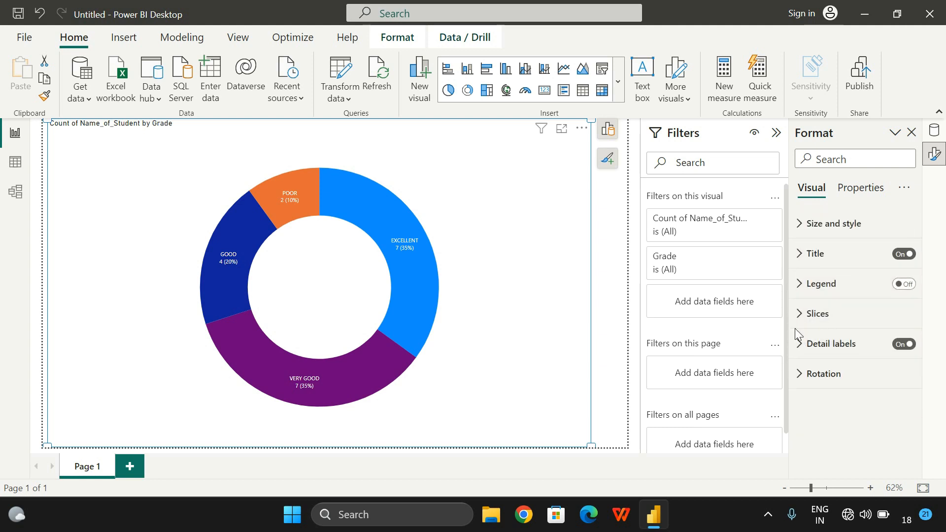
Try a purple and a golden-yellow background color for the donut chart in its size and style settings.
click(801, 227)
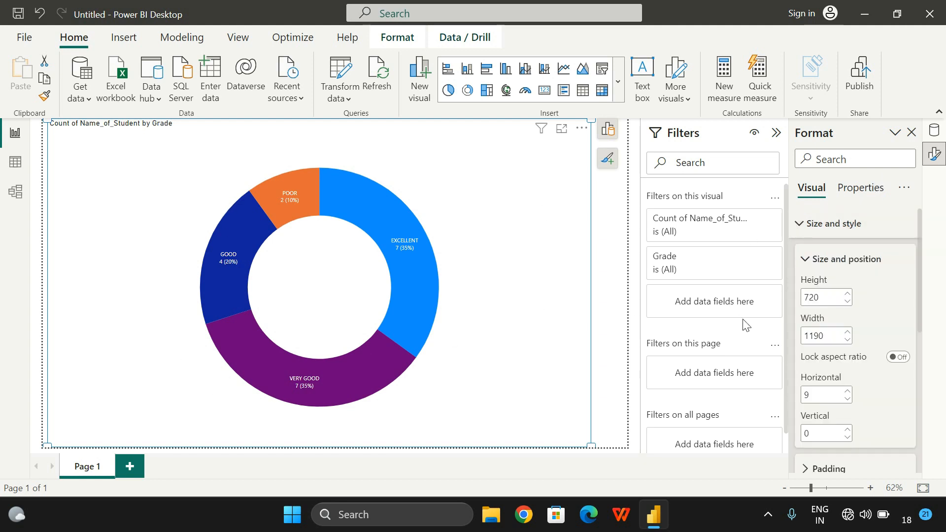
click(807, 261)
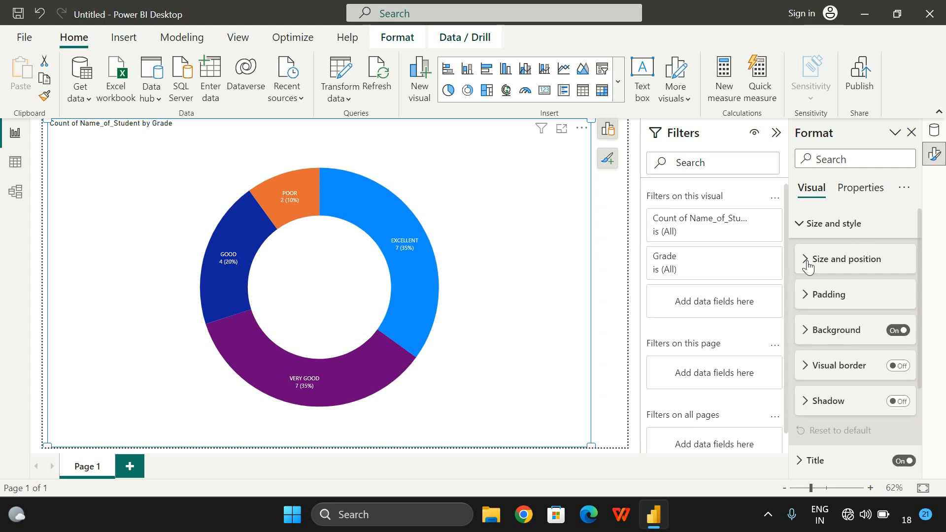
click(804, 298)
click(804, 298)
click(805, 330)
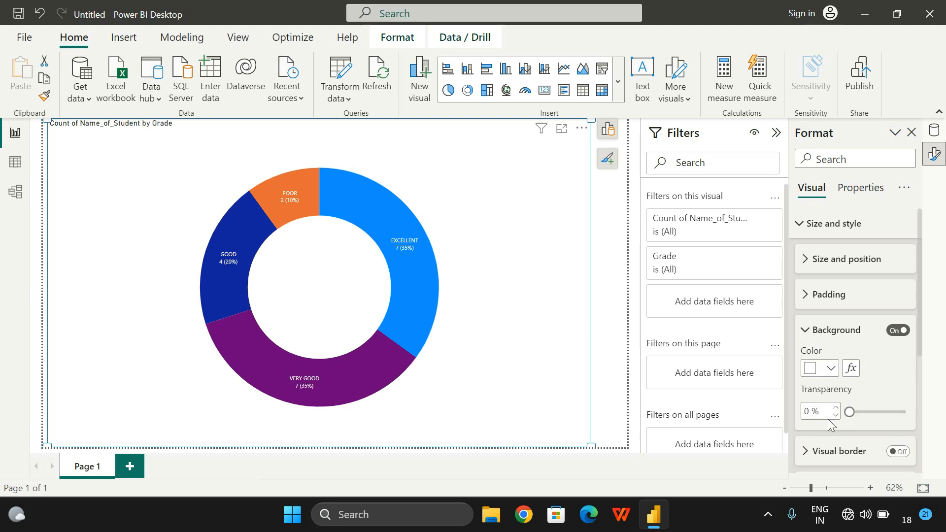
click(836, 371)
click(828, 307)
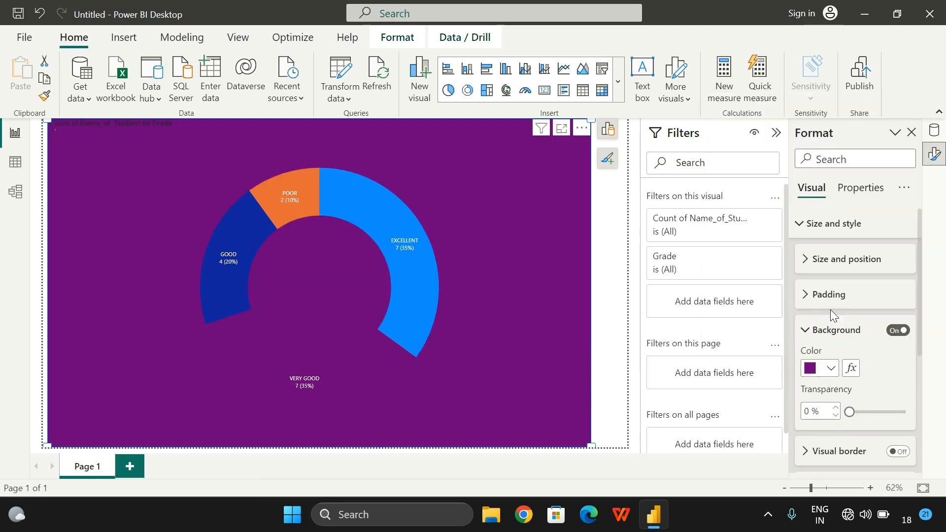
click(830, 369)
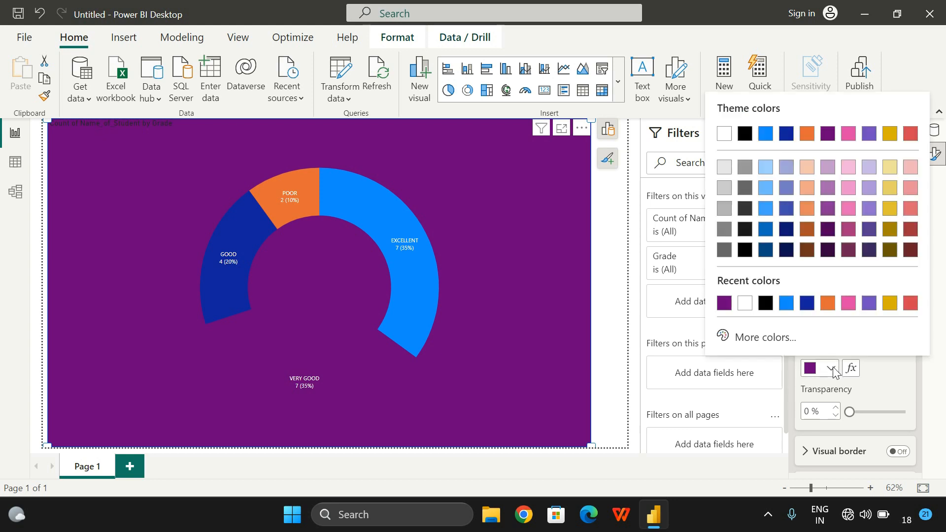
click(889, 209)
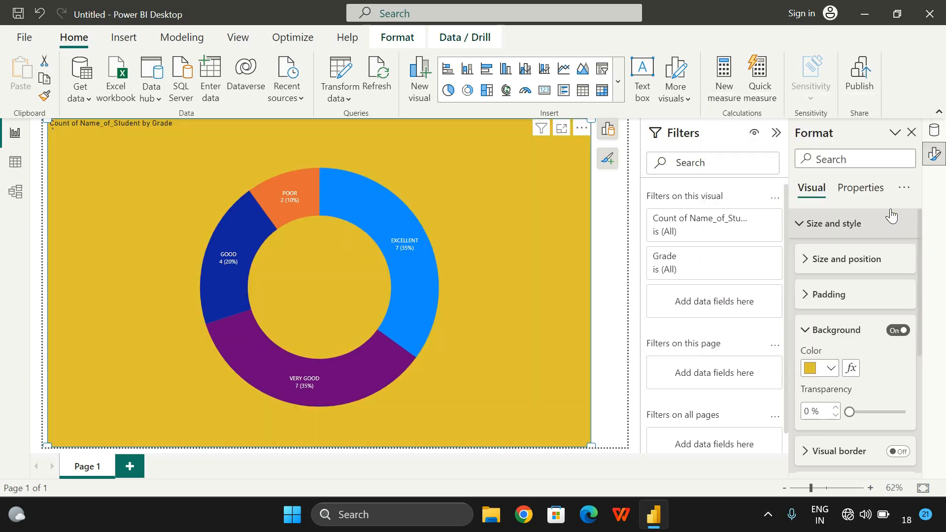
Restore the donut chart's background color to white and collapse the background settings.
click(813, 369)
click(765, 303)
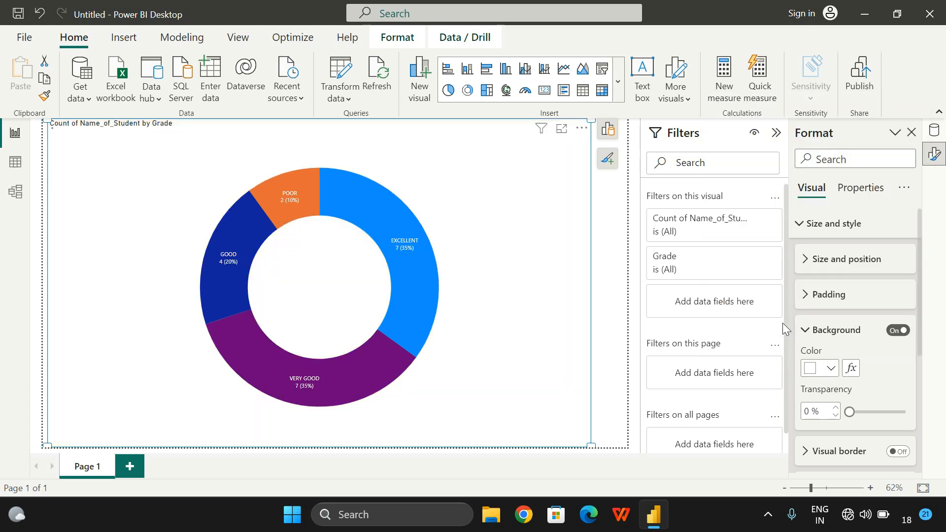
click(814, 333)
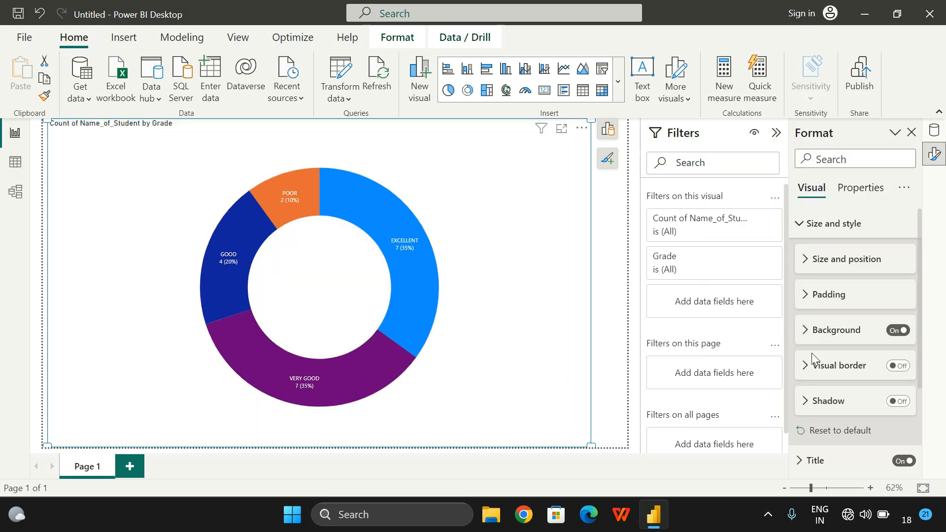
Examine the donut chart's visual border options and its title text, heading, font and color settings.
click(803, 367)
click(804, 365)
scroll(830, 349, down, 1)
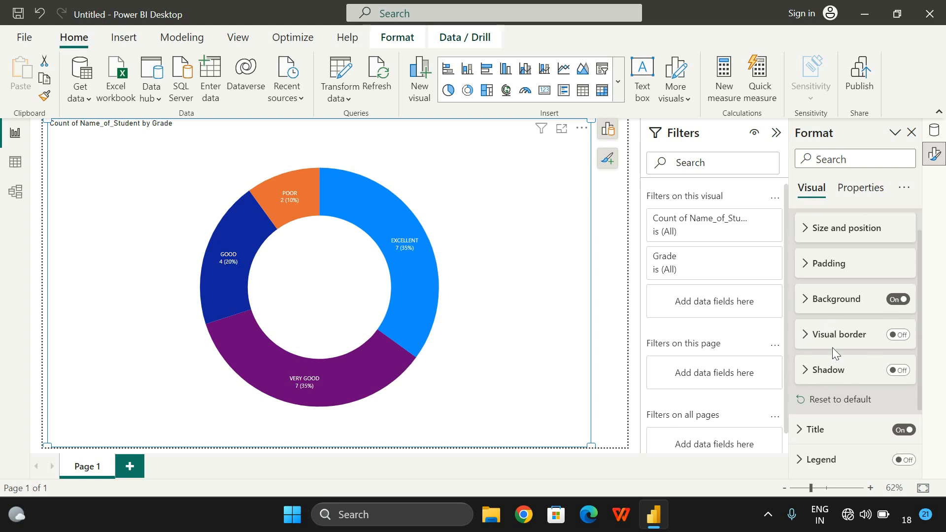
scroll(818, 355, up, 1)
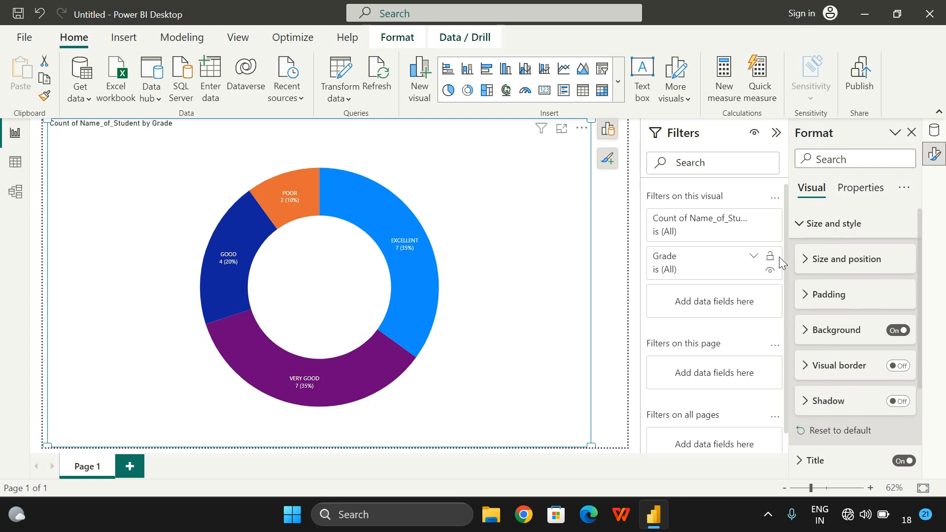
click(792, 226)
click(795, 253)
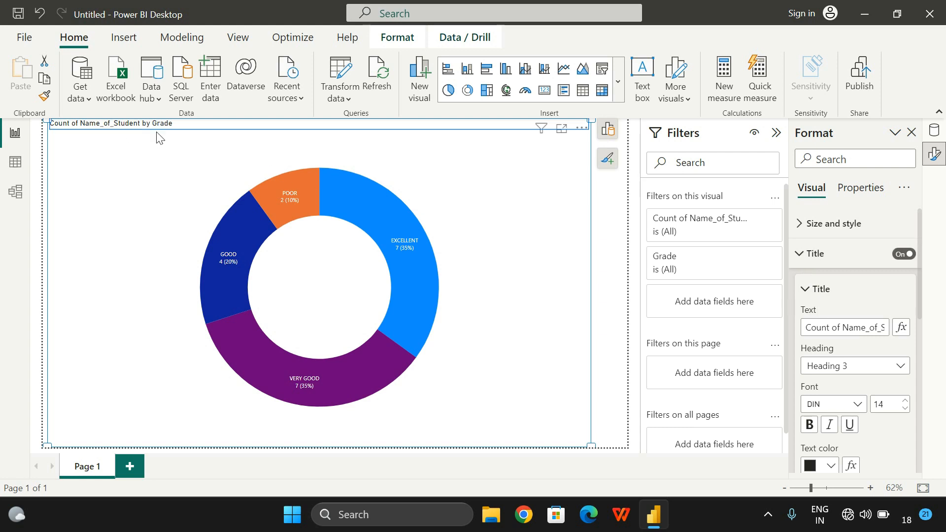
scroll(813, 404, down, 2)
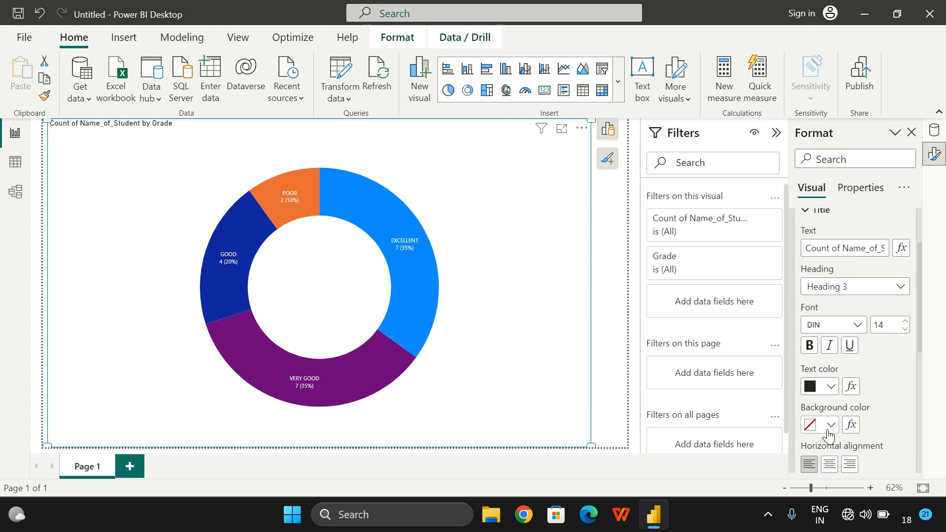
scroll(808, 296, up, 1)
click(806, 250)
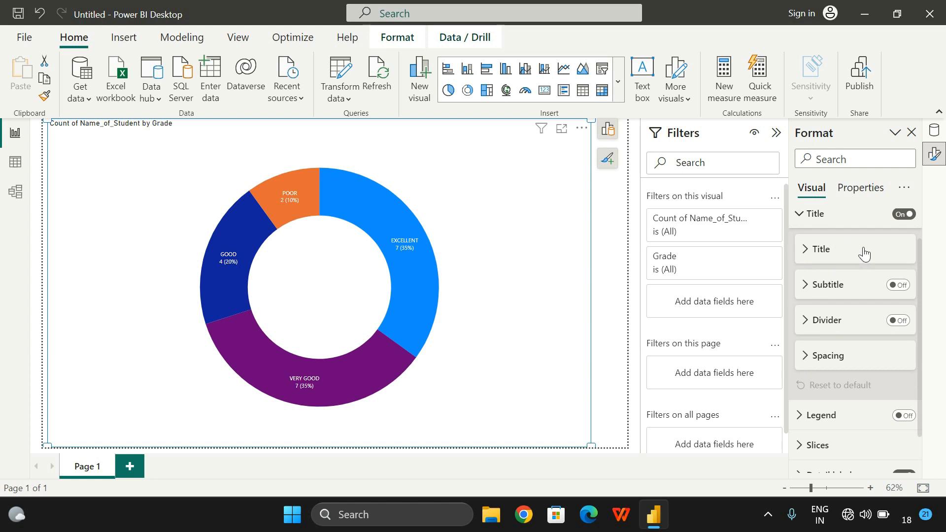
click(803, 214)
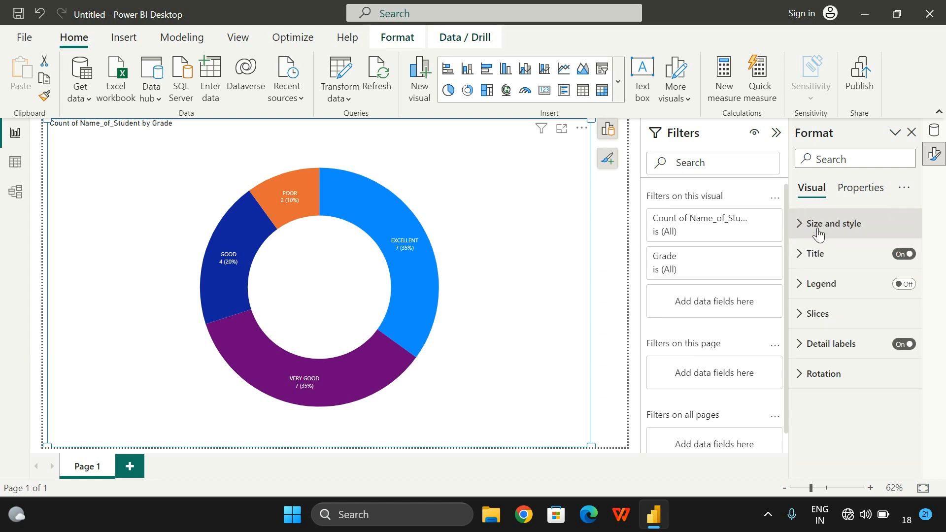
Examine the donut chart's general properties, including header icon colors and advanced options, and return to the visual formatting settings.
click(862, 197)
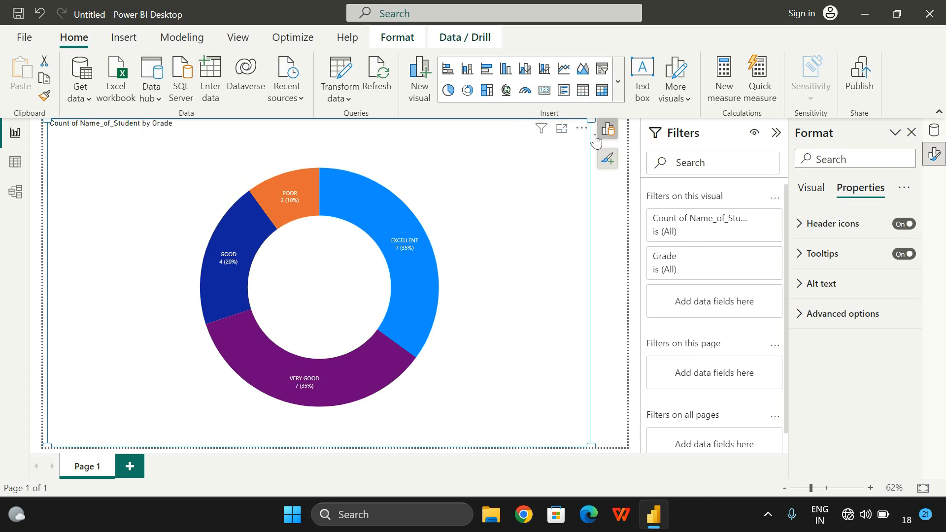
click(803, 224)
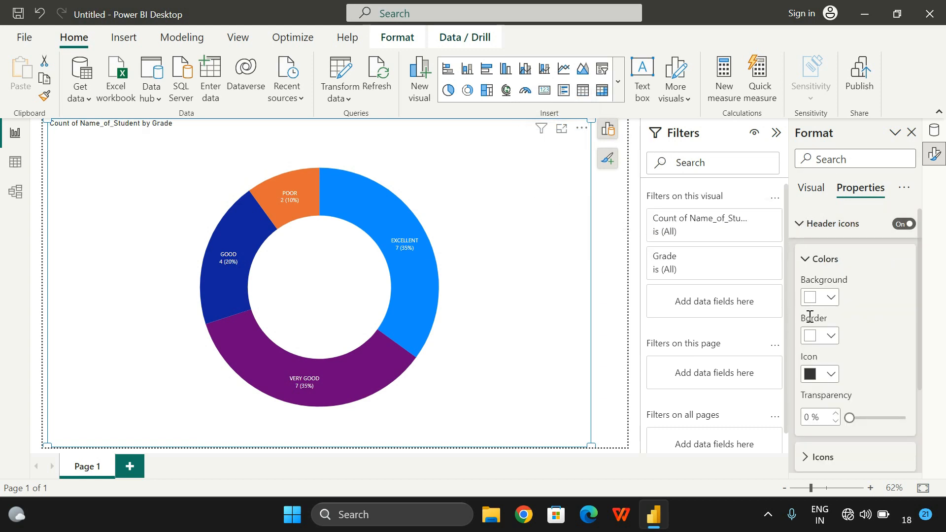
click(799, 223)
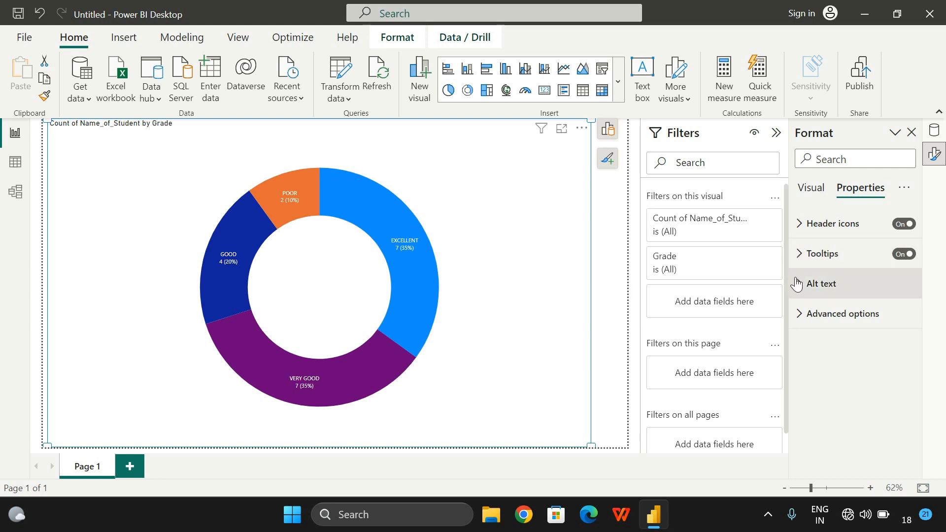
click(799, 314)
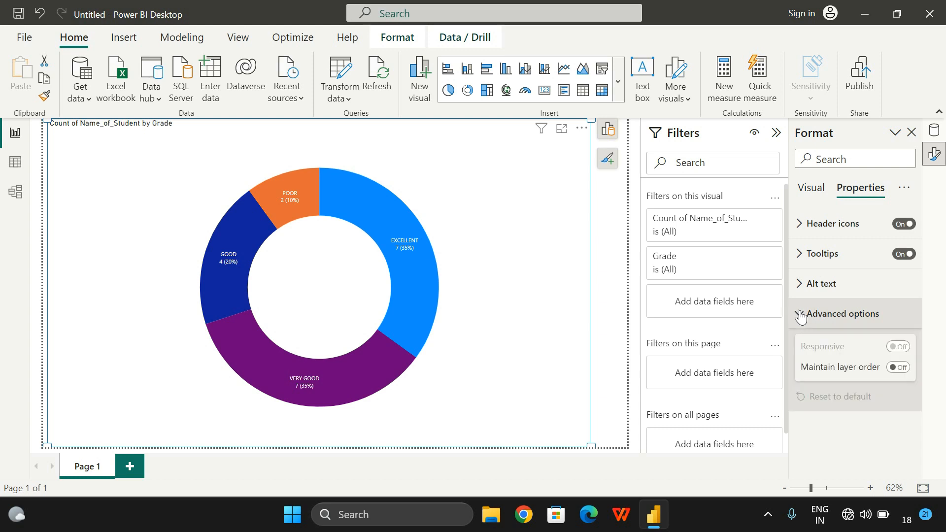
click(800, 314)
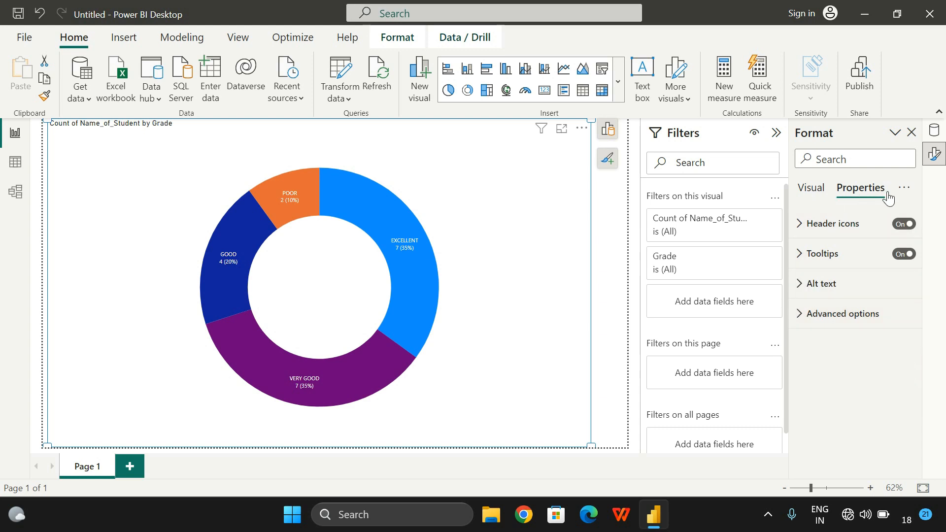
click(813, 189)
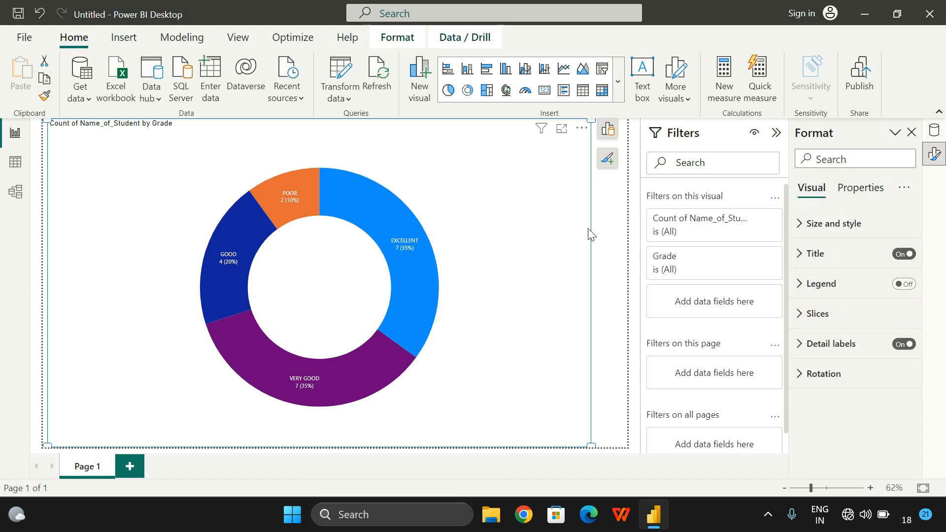